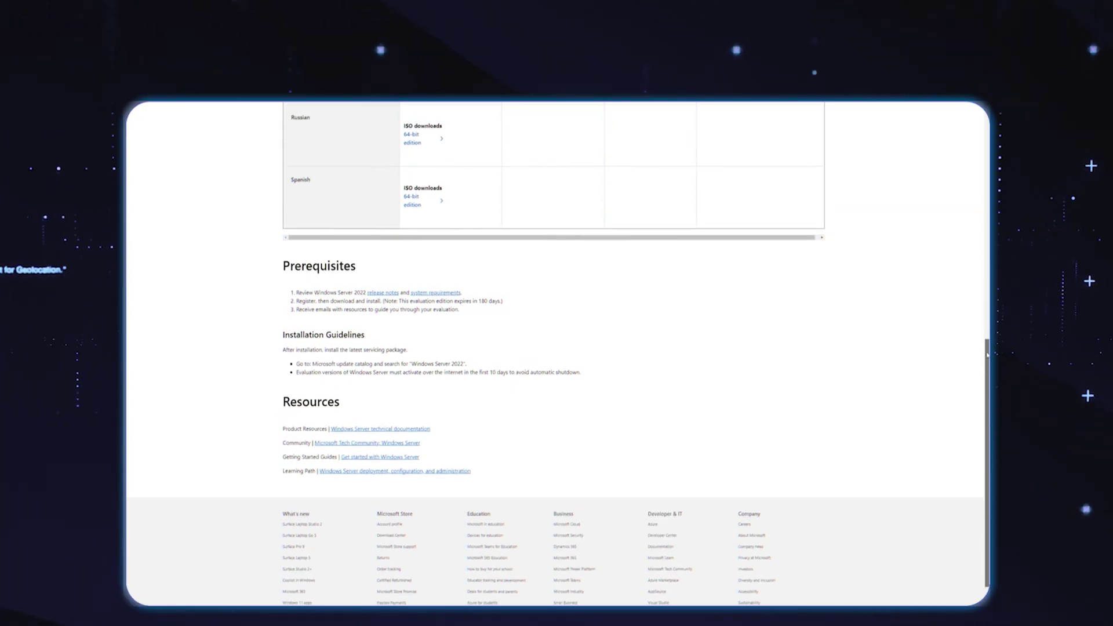
- Scroll past the English 64-bit Windows Server 2022 ISO listing in the Evaluation Center
{"action": "left_click_drag", "start_coordinate": [980, 303], "coordinate": [969, 136]}
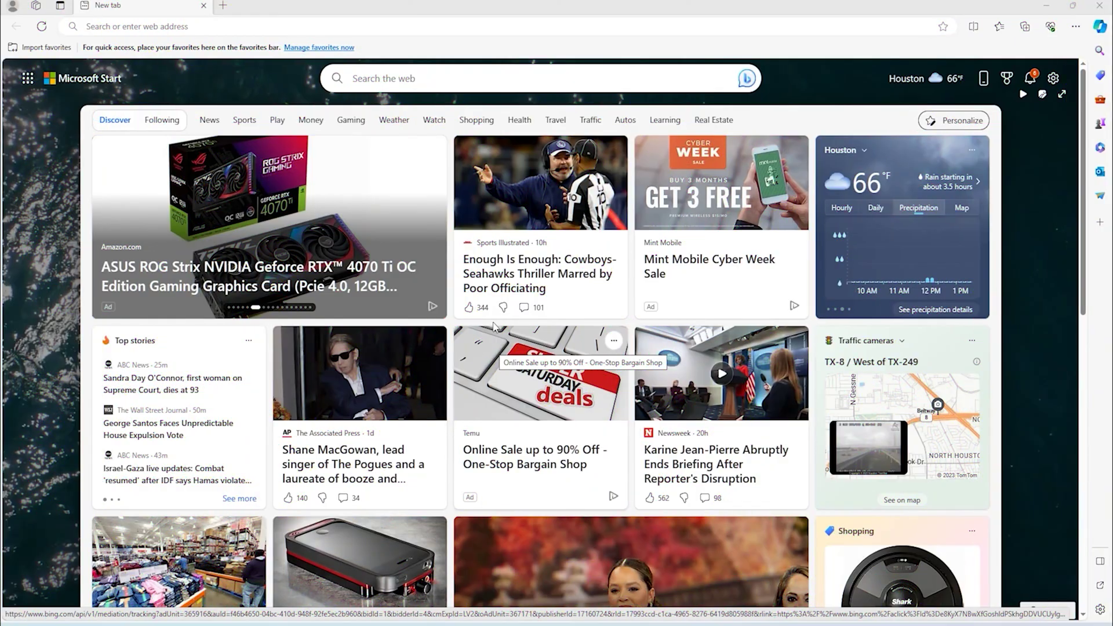
- Search Bing for 'rufus', download rufus-4.3.exe from rufus.ie, and run it
{"action": "left_click", "coordinate": [439, 27]}
{"action": "type", "text": "rufus"}
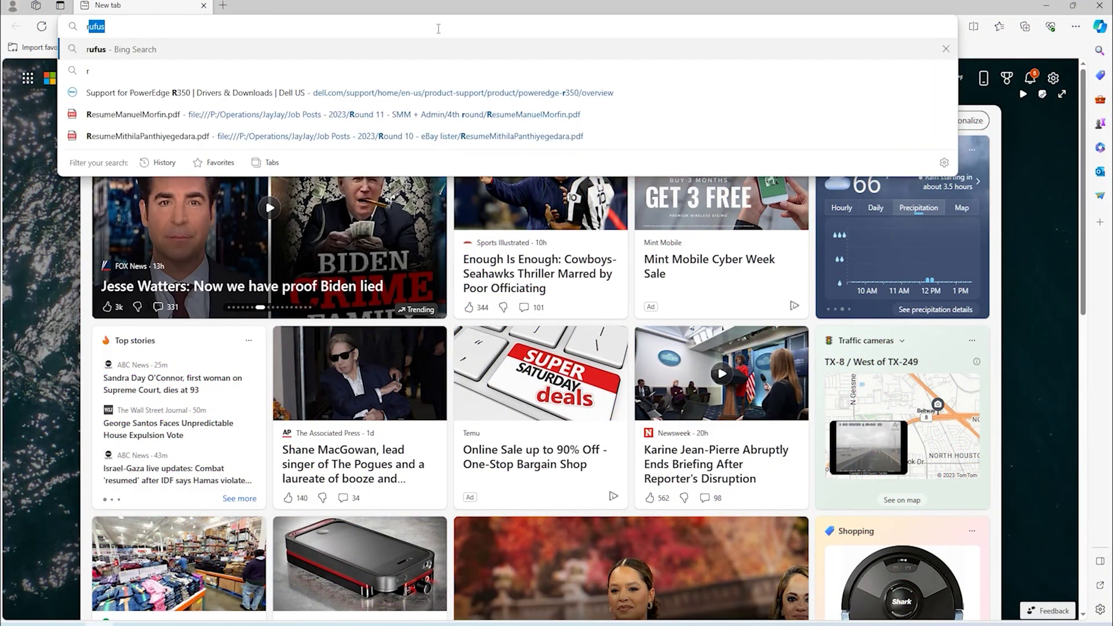
{"action": "key", "text": "Return"}
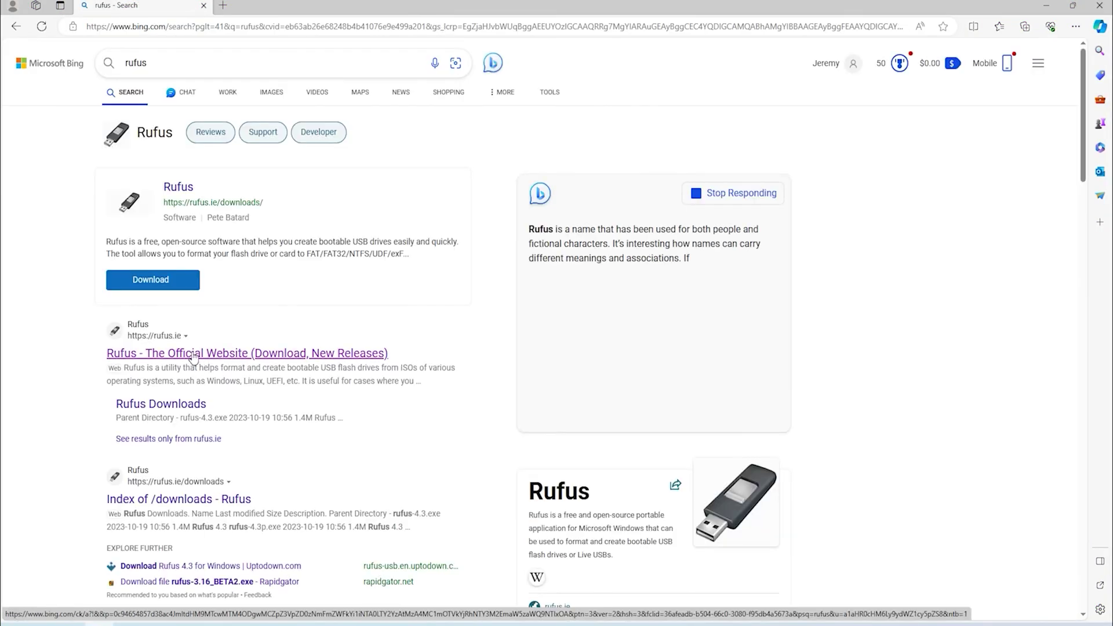
{"action": "left_click", "coordinate": [194, 353]}
{"action": "scroll", "coordinate": [618, 375], "scroll_direction": "down", "scroll_amount": 10}
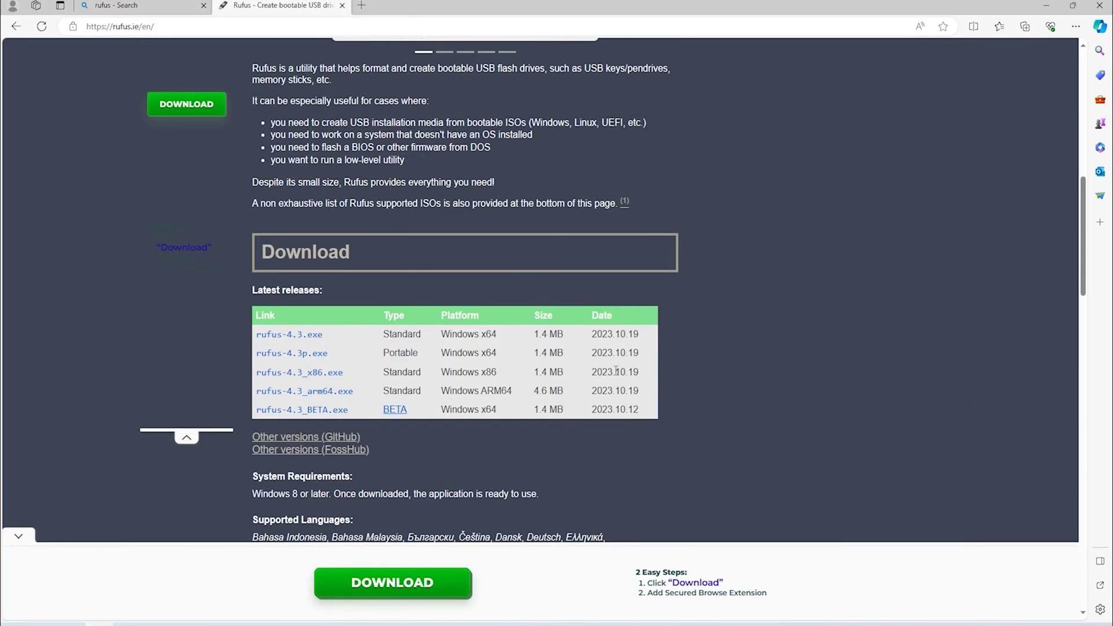
{"action": "left_click", "coordinate": [301, 335]}
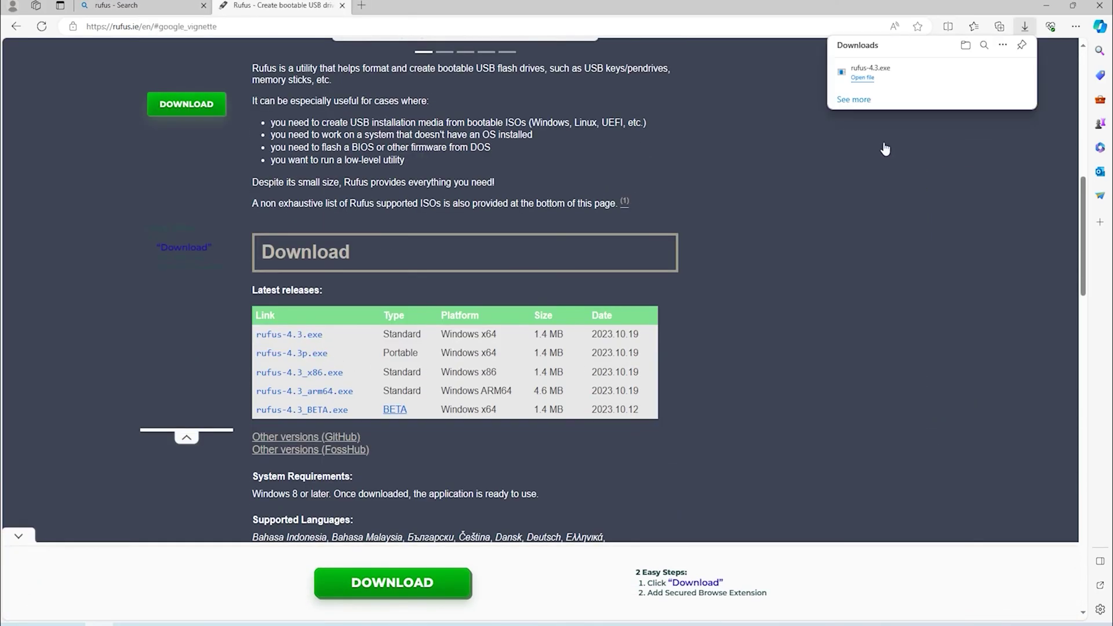
{"action": "left_click", "coordinate": [863, 79]}
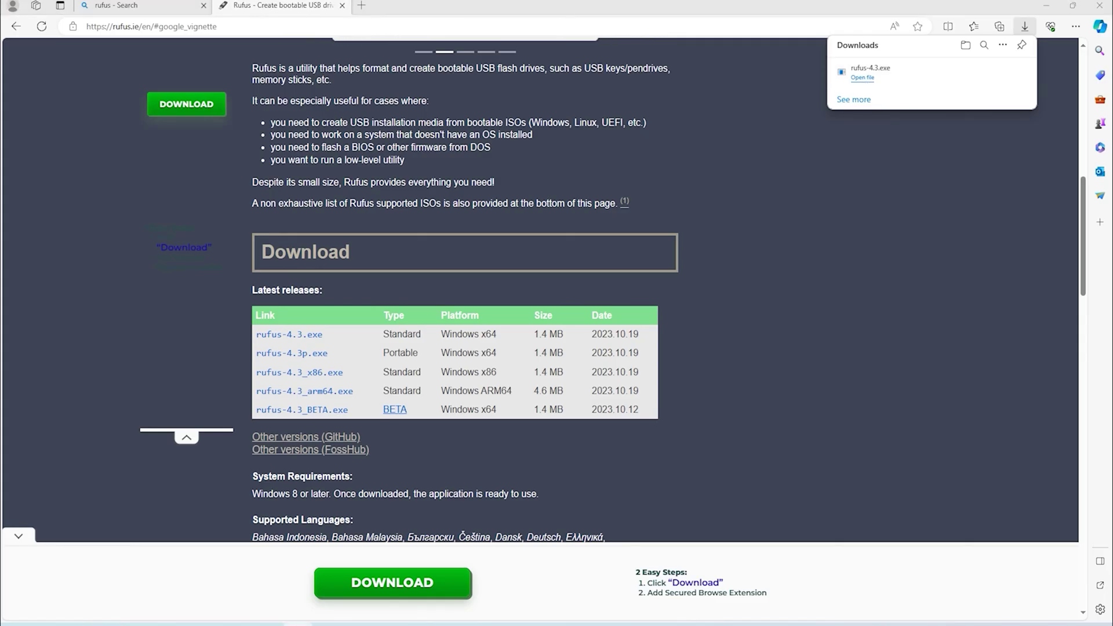
- Load SERVER_EVAL_x64FRE_en-us.iso in Rufus and start writing it to the 32 GB USB disk
{"action": "left_click_drag", "start_coordinate": [524, 197], "coordinate": [526, 120]}
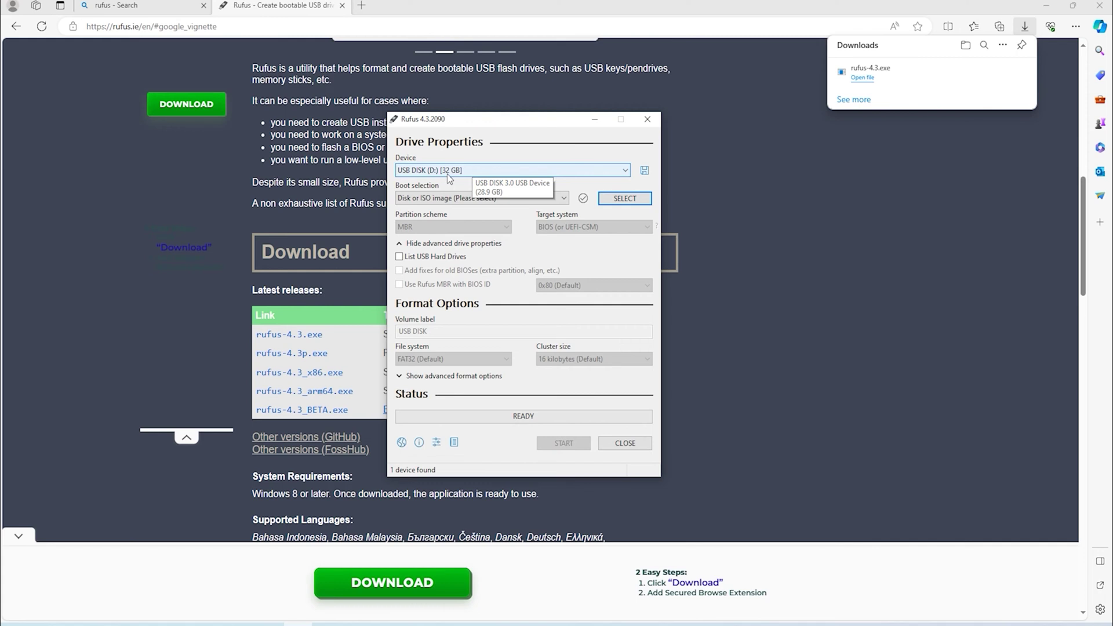
{"action": "left_click", "coordinate": [640, 199]}
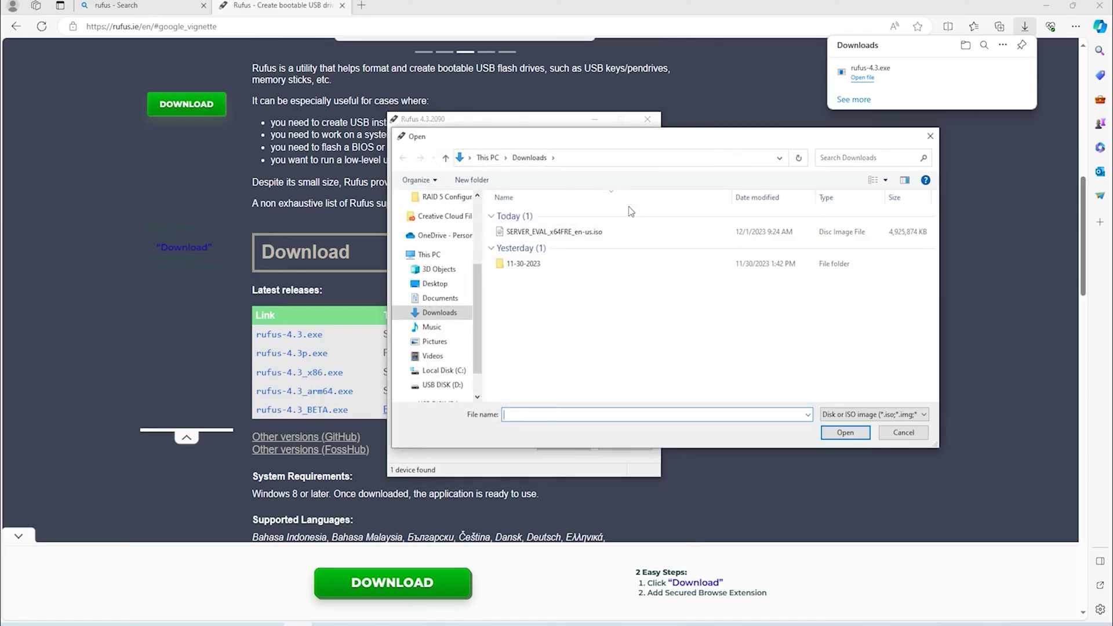
{"action": "left_click", "coordinate": [549, 235]}
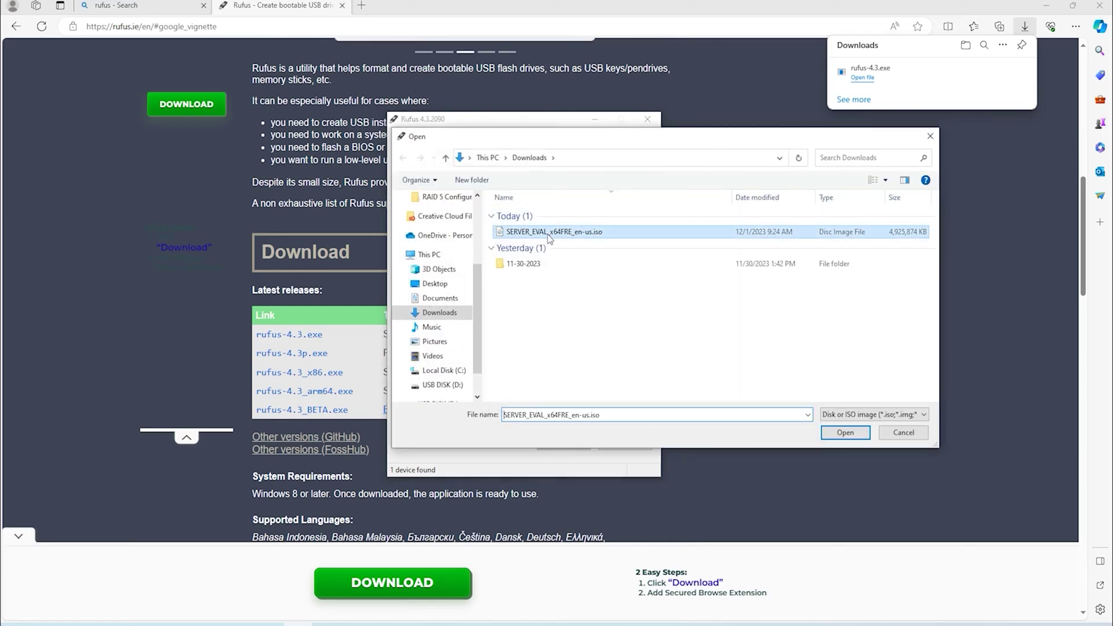
{"action": "left_click", "coordinate": [845, 433]}
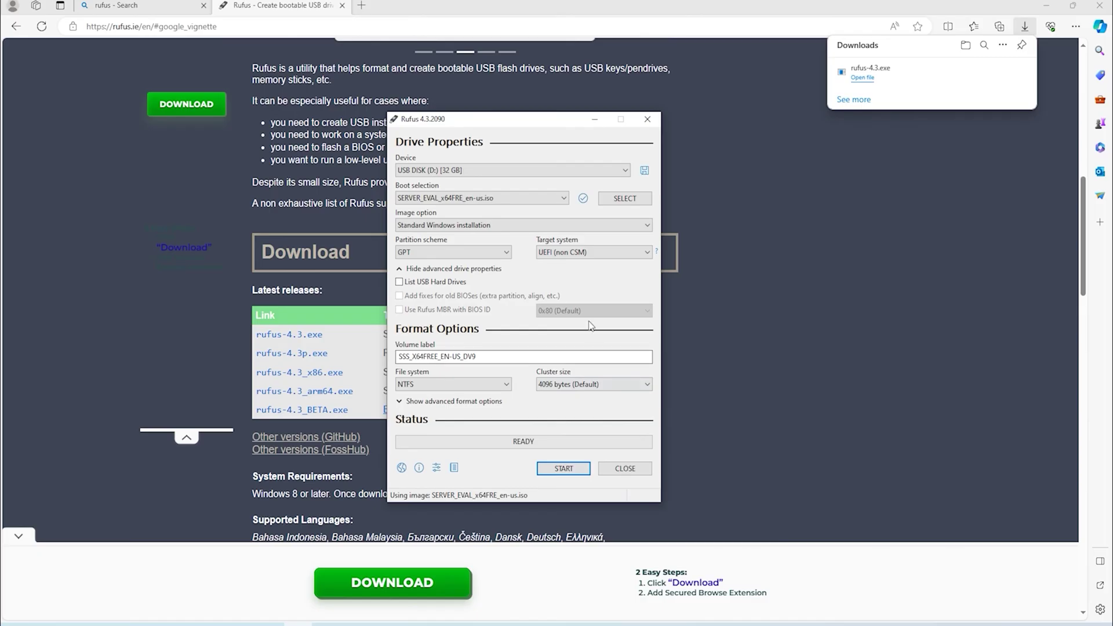
{"action": "left_click", "coordinate": [560, 471]}
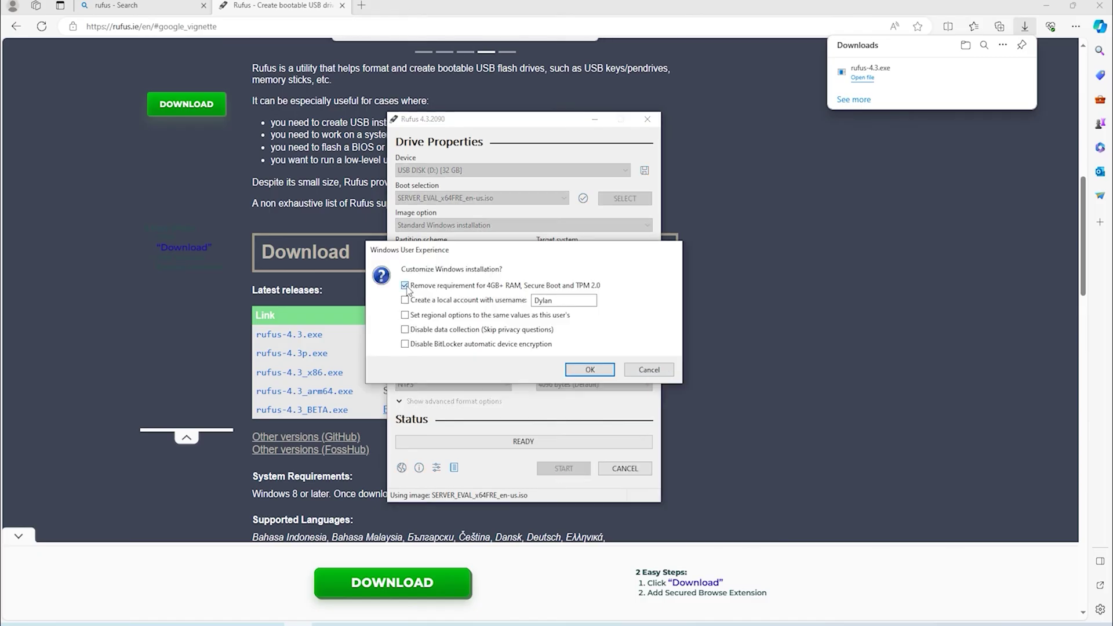
{"action": "left_click", "coordinate": [590, 371]}
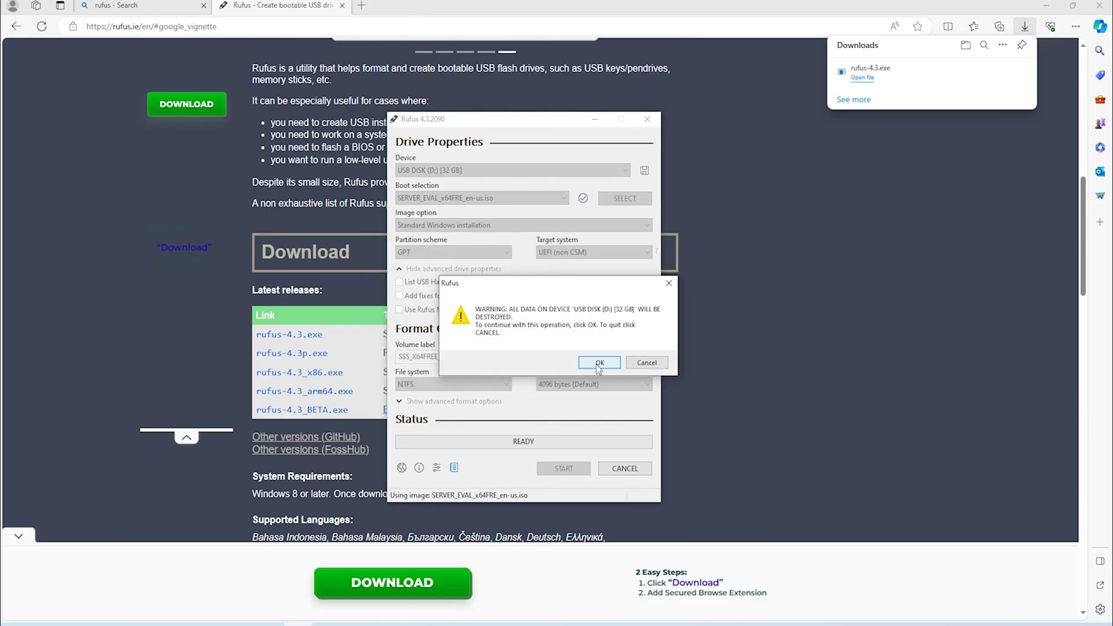
{"action": "left_click", "coordinate": [600, 363]}
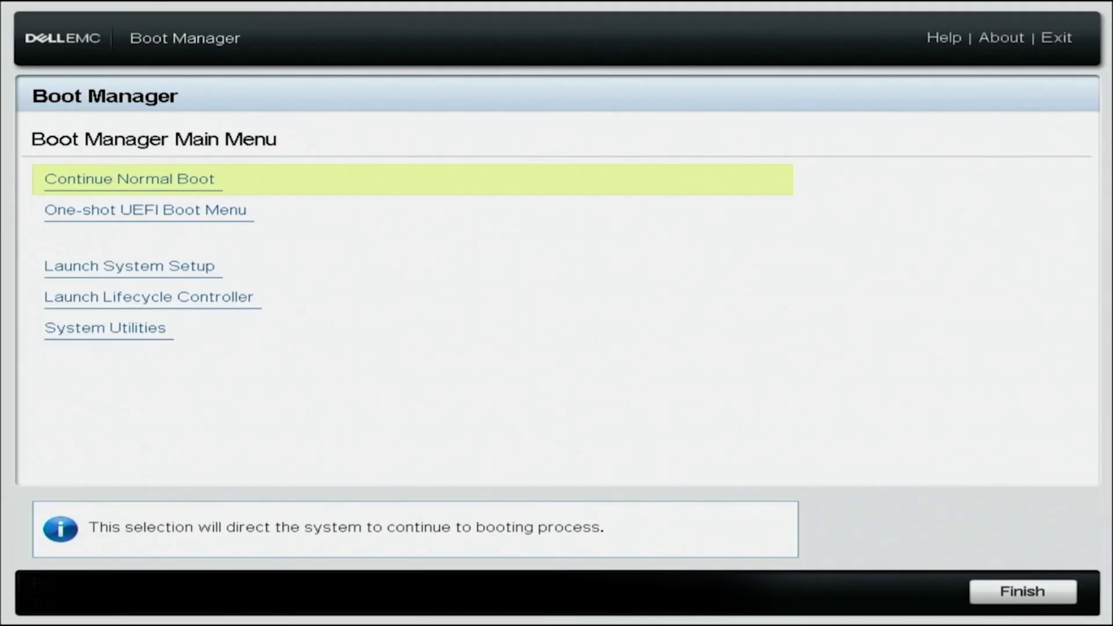
- Use the One-shot UEFI Boot Menu to boot the server from the front USB disk
{"action": "key", "text": "Down"}
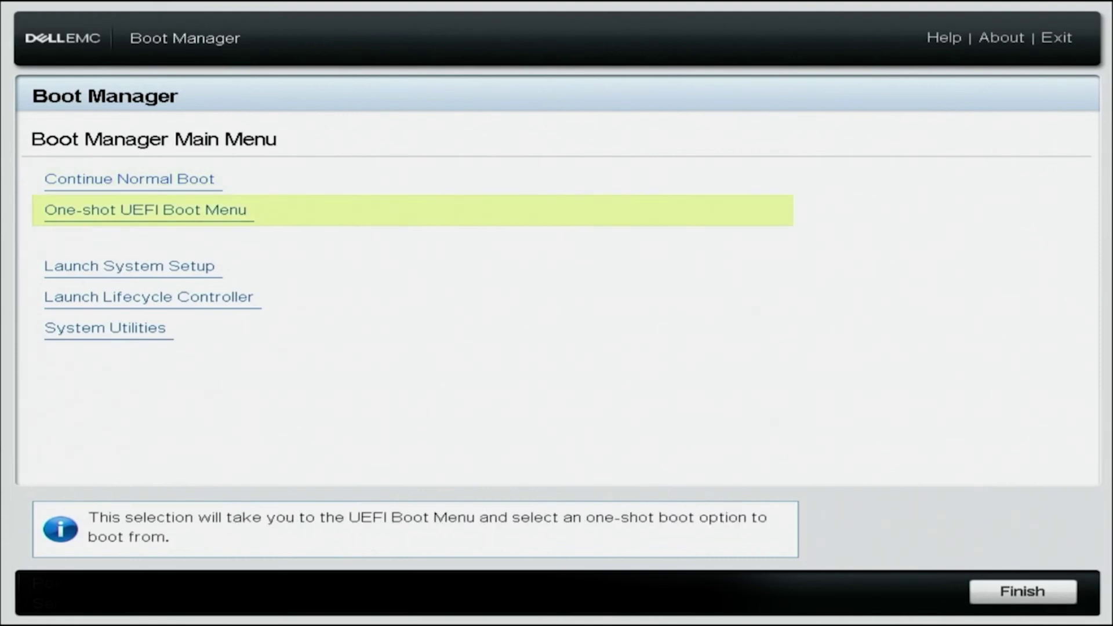
{"action": "key", "text": "Return"}
{"action": "key", "text": "Down"}
{"action": "key", "text": "Return"}
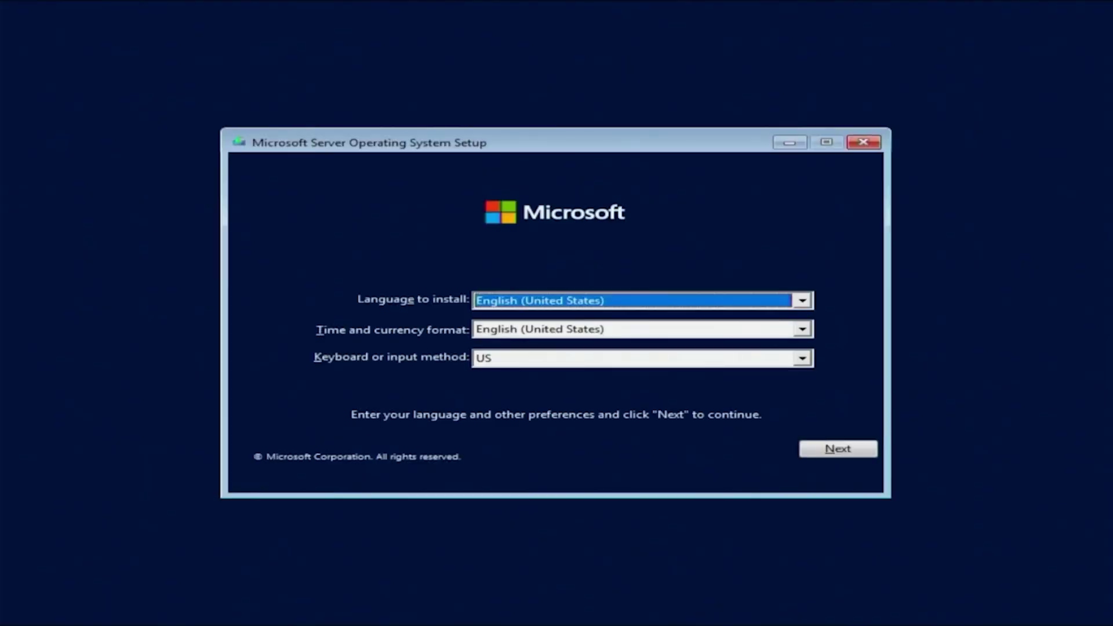
- Keep English (United States) format and US keyboard defaults, then begin the installation with Install now
{"action": "left_click", "coordinate": [632, 329]}
{"action": "left_click", "coordinate": [632, 358]}
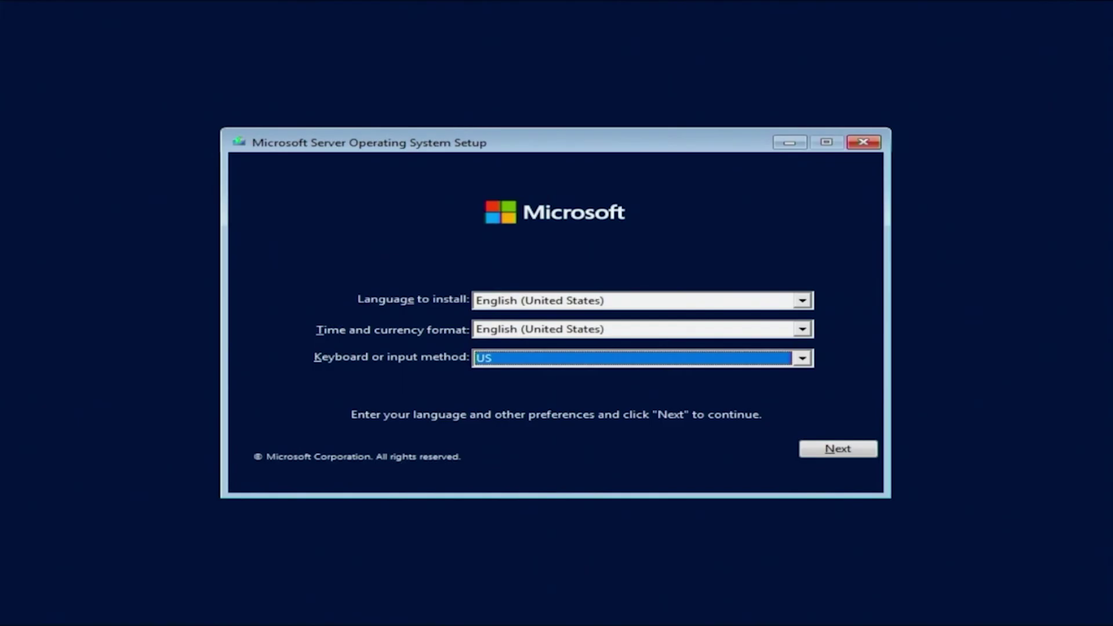
{"action": "left_click", "coordinate": [838, 448]}
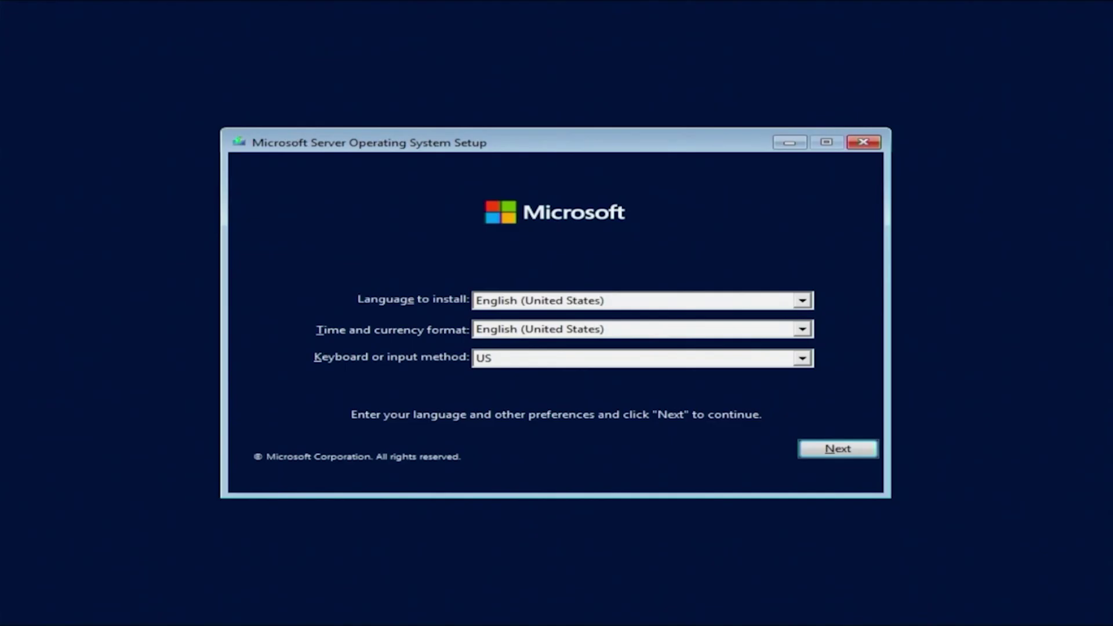
{"action": "key", "text": "Return"}
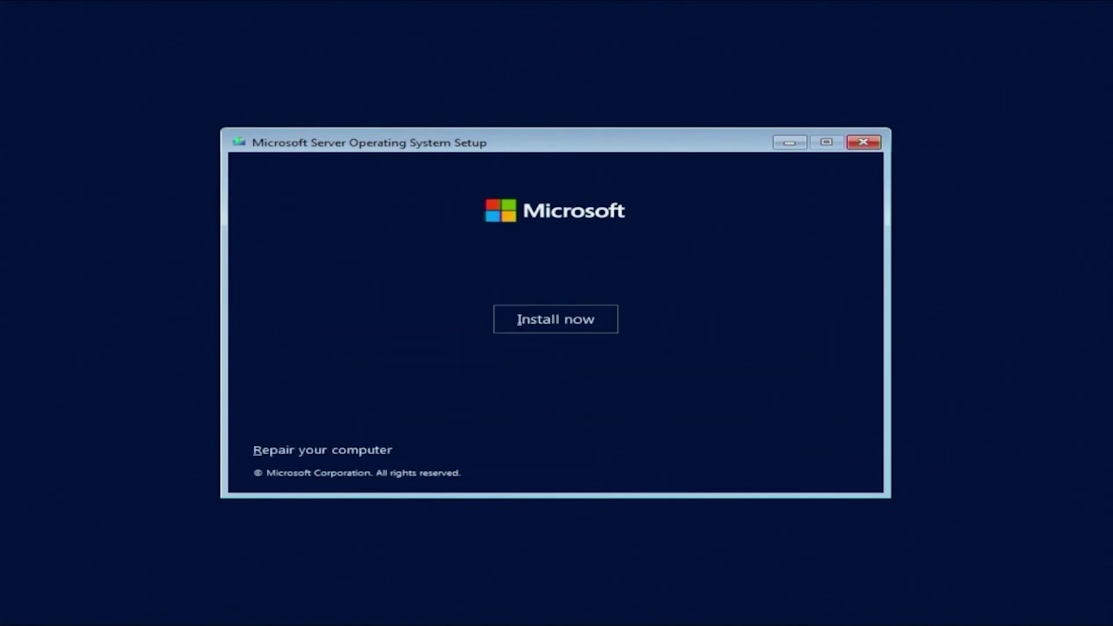
{"action": "left_click", "coordinate": [548, 319]}
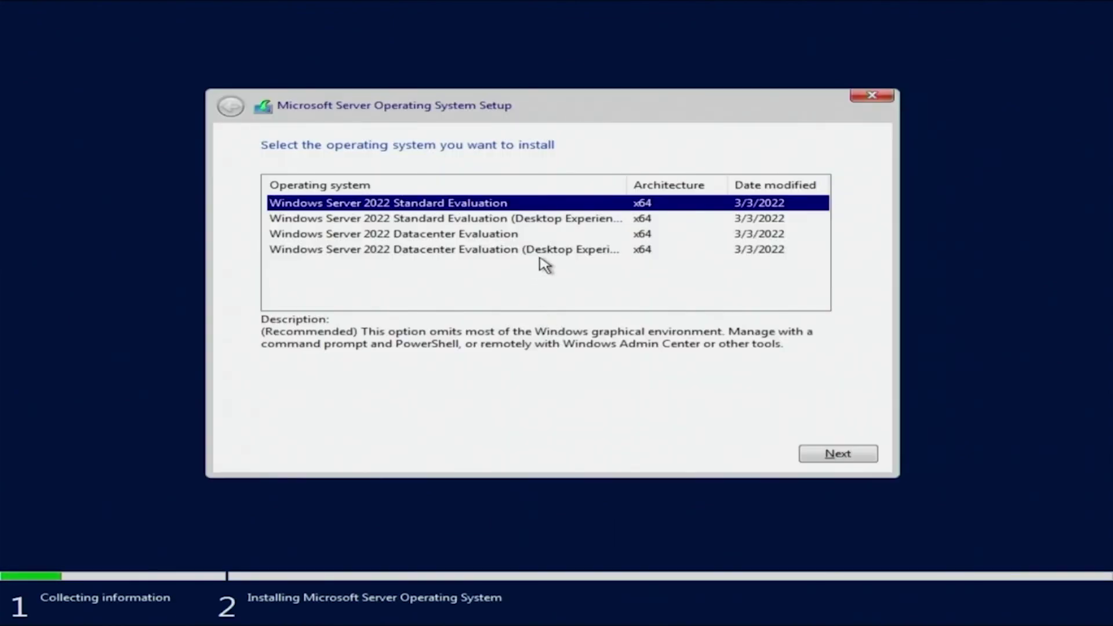
- Select Windows Server 2022 Standard Evaluation (Desktop Experience) as the edition and continue
{"action": "left_click", "coordinate": [487, 221]}
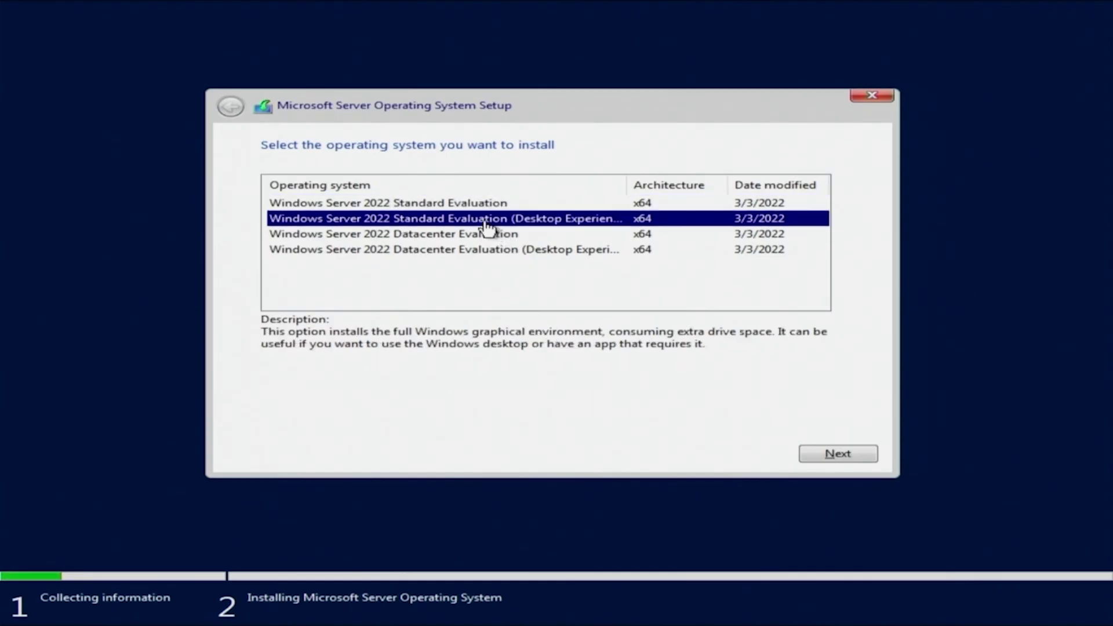
{"action": "left_click", "coordinate": [845, 457]}
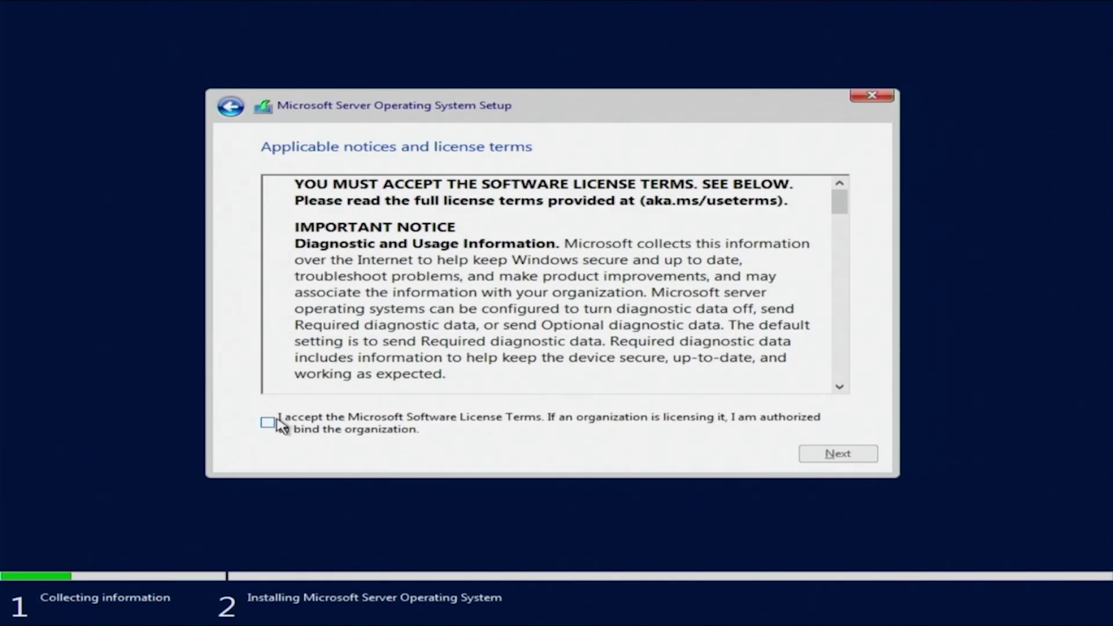
- Accept the license terms and run a Custom install onto Drive 0's 744.0 GB unallocated space
{"action": "left_click", "coordinate": [268, 422]}
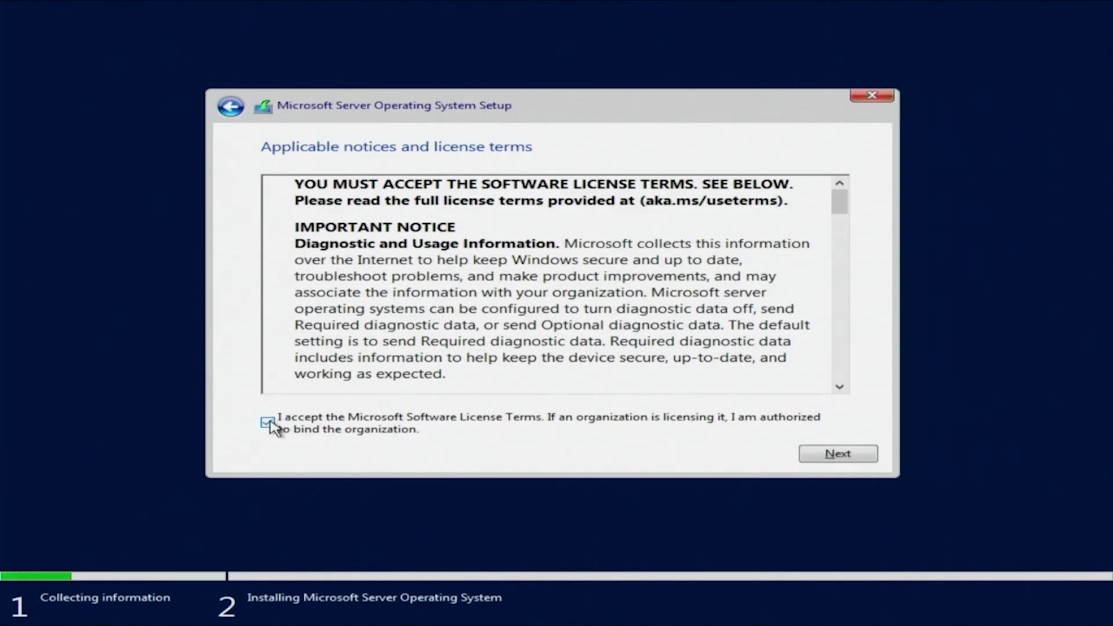
{"action": "left_click", "coordinate": [838, 457]}
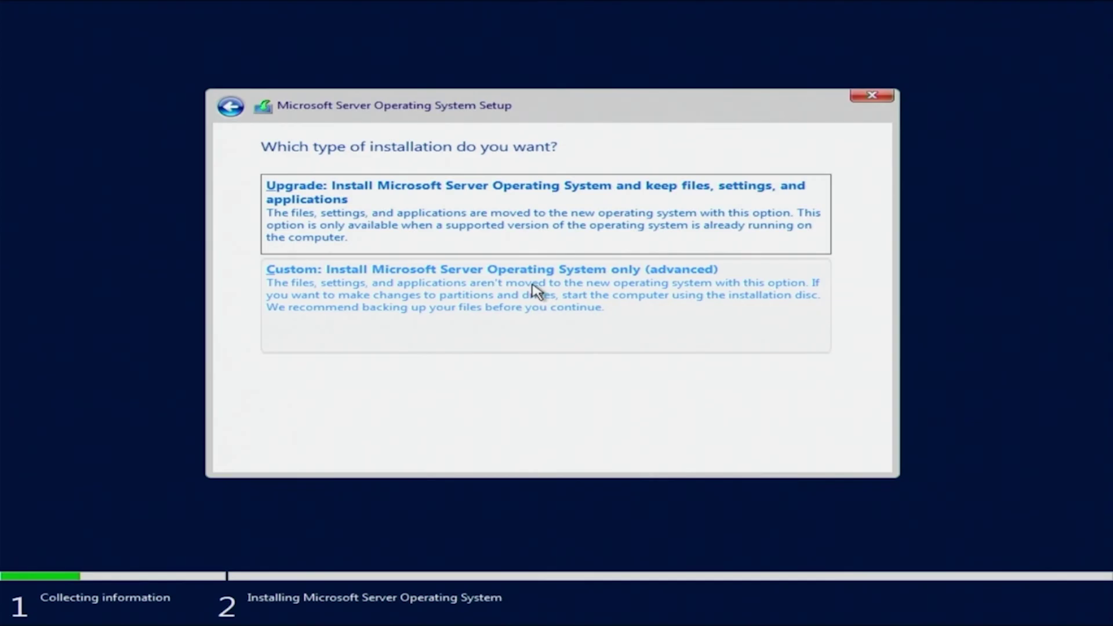
{"action": "left_click", "coordinate": [519, 316]}
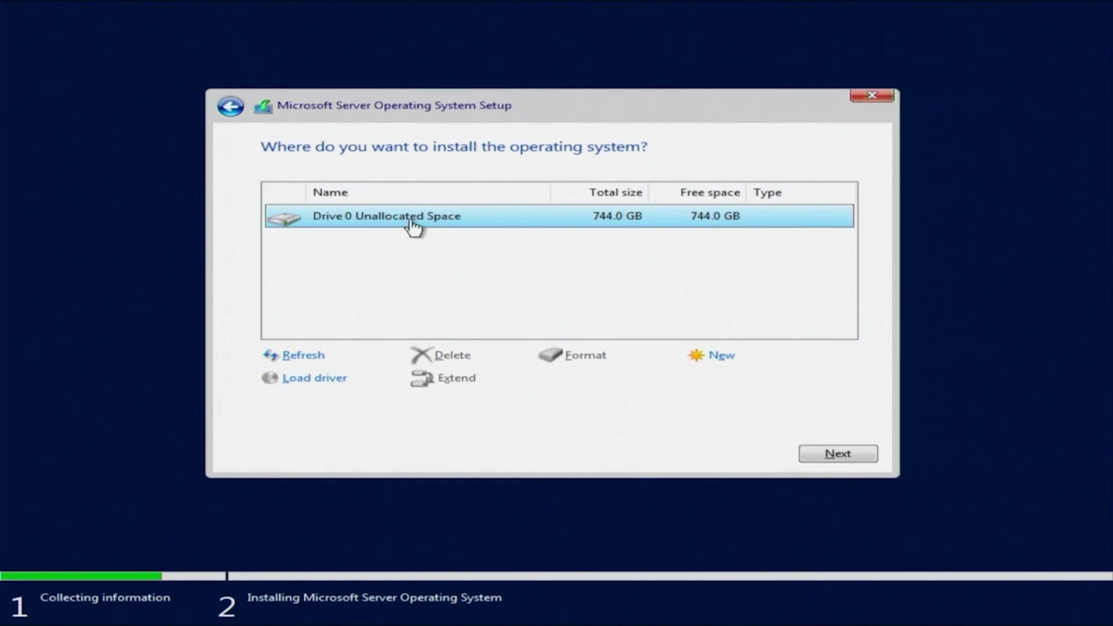
{"action": "left_click", "coordinate": [839, 456]}
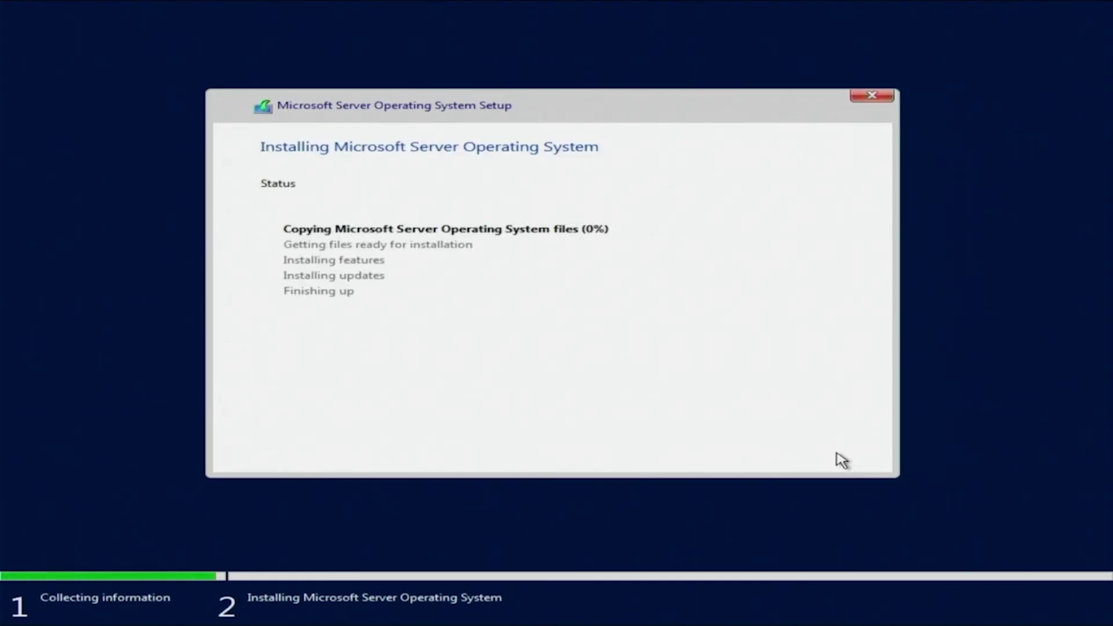